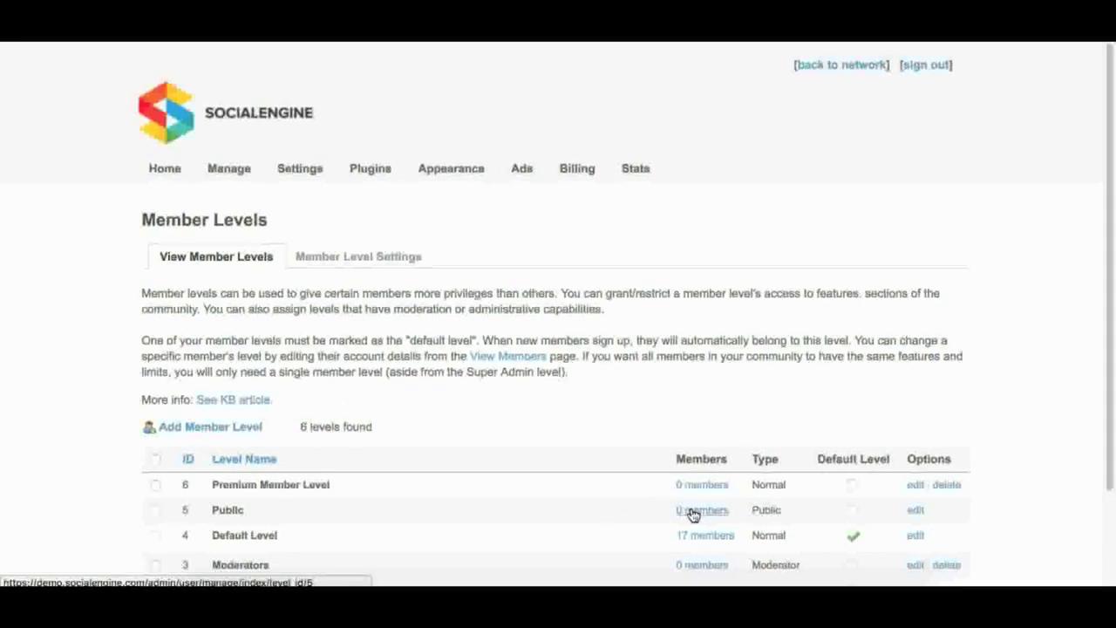
Step: Look over the member level settings form, then go back to the six-level Member Levels list
{"action": "left_click", "coordinate": [323, 259]}
{"action": "scroll", "coordinate": [425, 339], "scroll_direction": "down", "scroll_amount": 3}
{"action": "scroll", "coordinate": [425, 339], "scroll_direction": "down", "scroll_amount": 3}
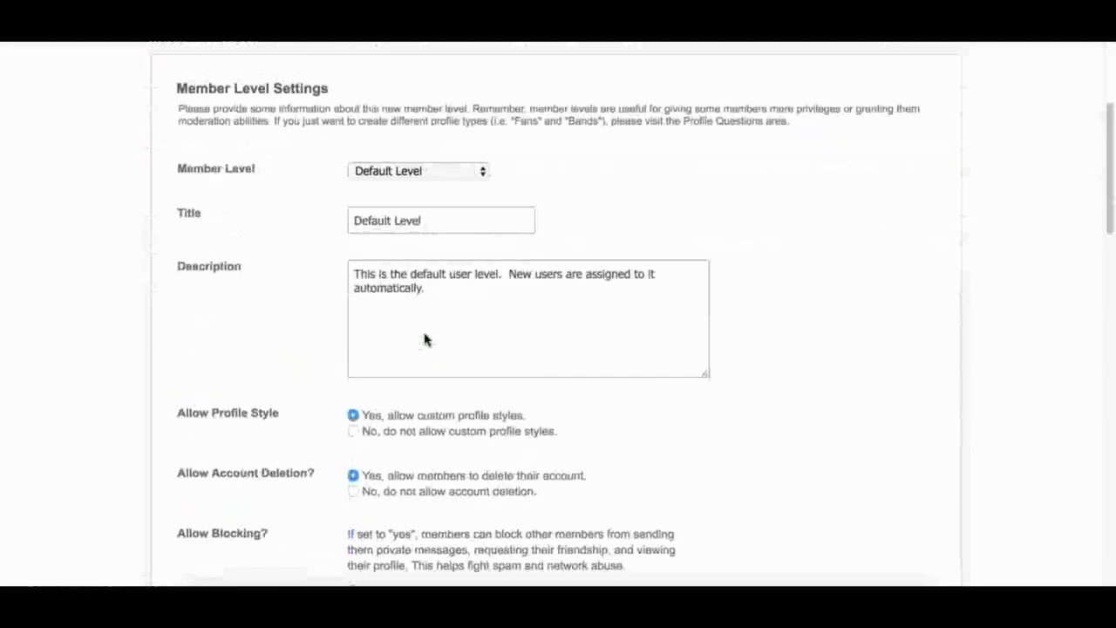
{"action": "scroll", "coordinate": [349, 411], "scroll_direction": "up", "scroll_amount": 2}
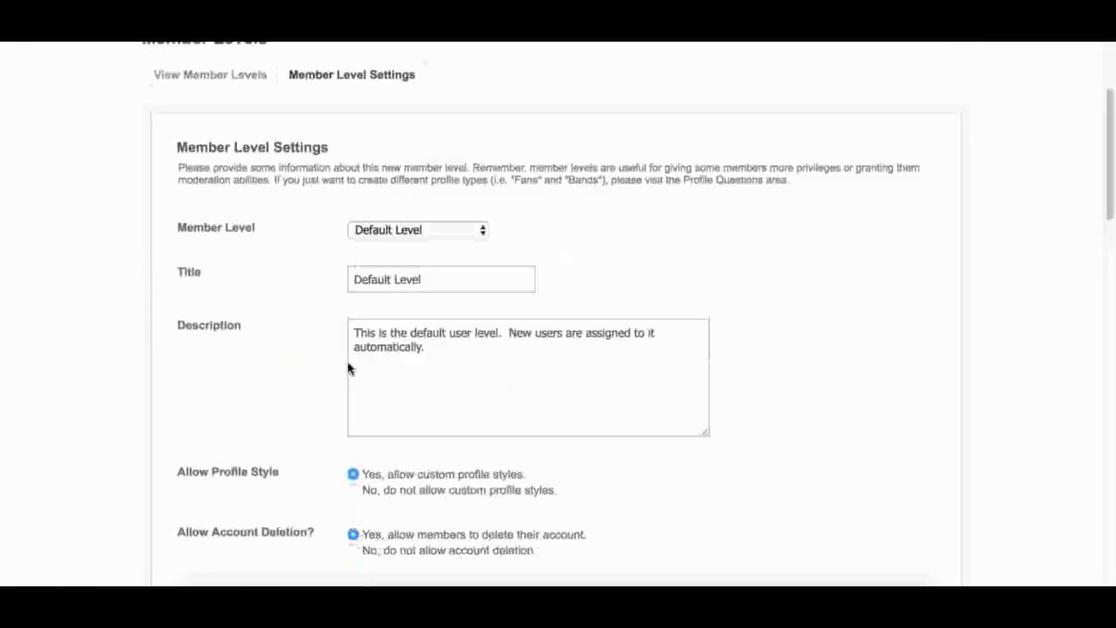
{"action": "scroll", "coordinate": [349, 369], "scroll_direction": "up", "scroll_amount": 3}
{"action": "left_click", "coordinate": [215, 224]}
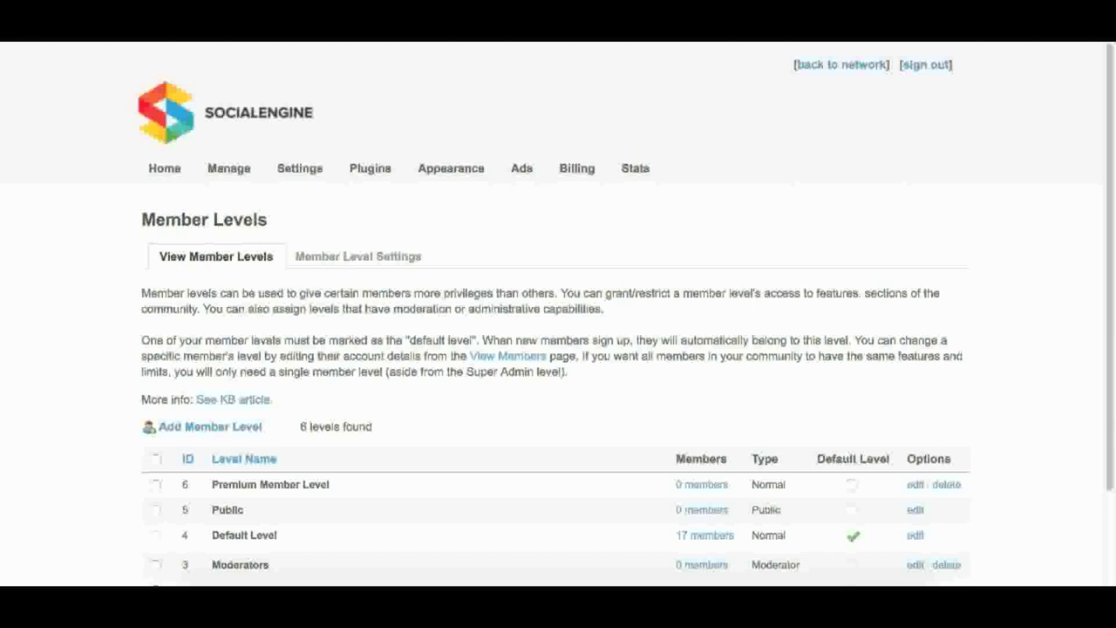
{"action": "scroll", "coordinate": [446, 391], "scroll_direction": "down", "scroll_amount": 2}
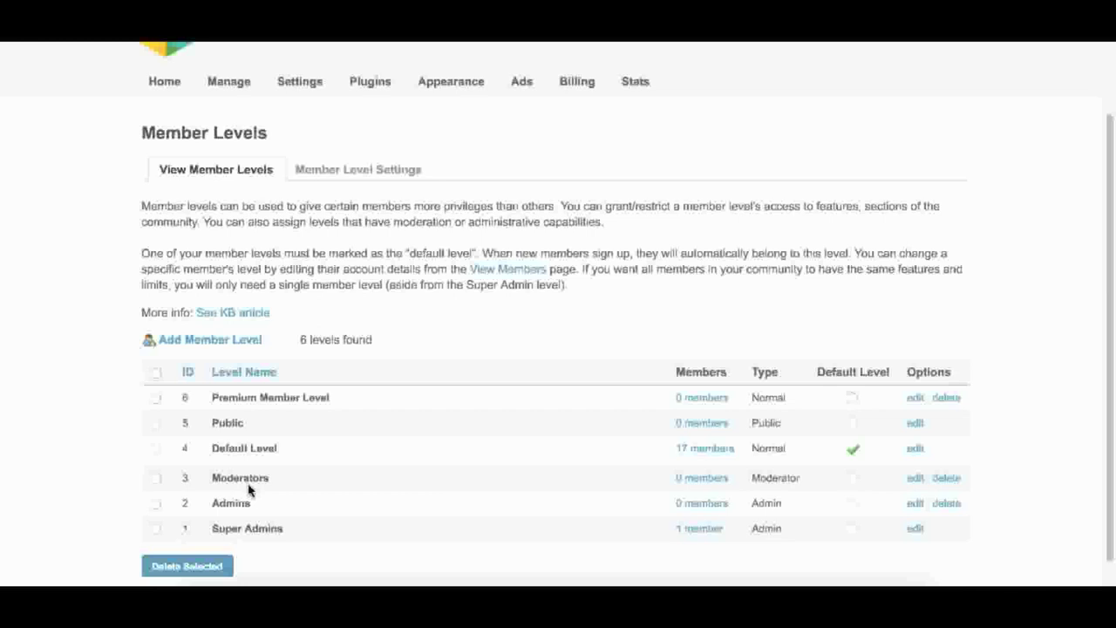
Step: Load the Moderators level's settings, scroll through its options, then return to the Member Levels list
{"action": "left_click", "coordinate": [350, 171]}
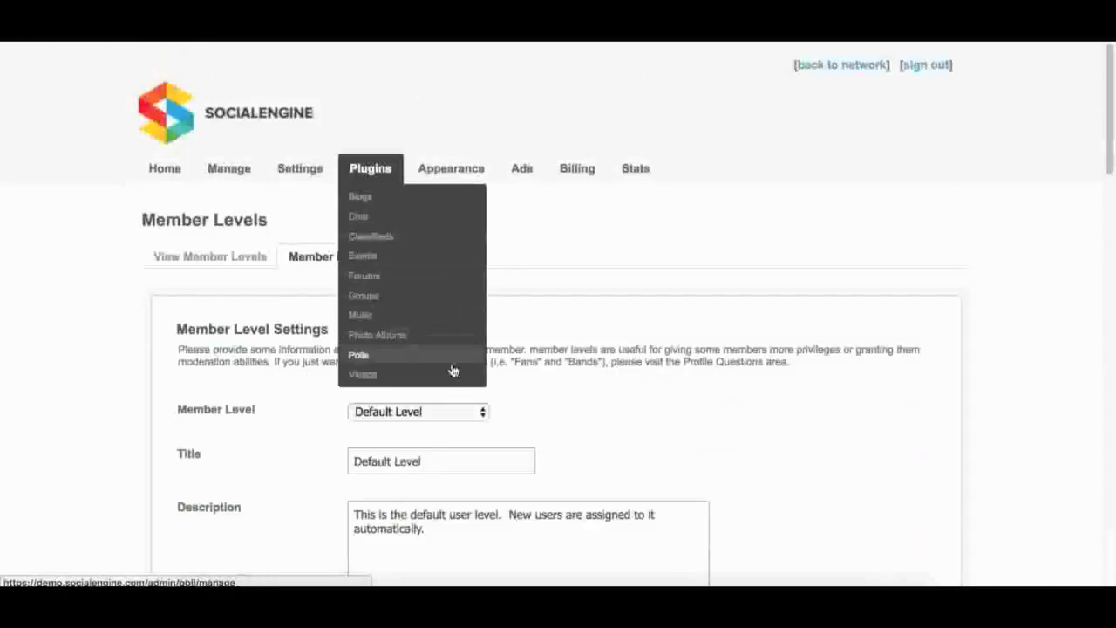
{"action": "left_click", "coordinate": [482, 410]}
{"action": "left_click", "coordinate": [462, 395]}
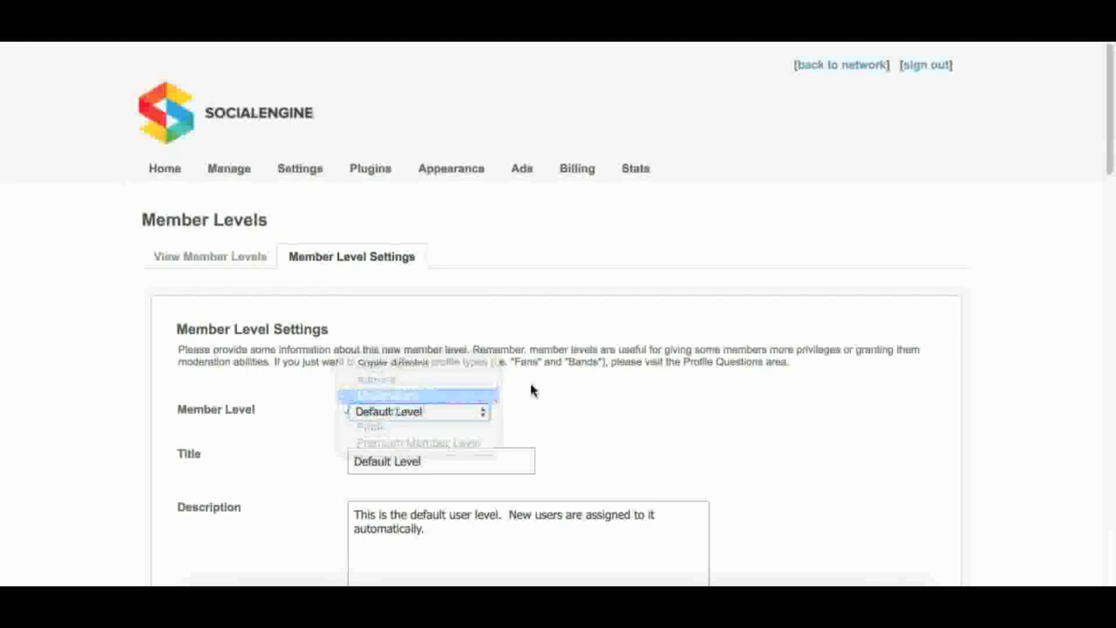
{"action": "scroll", "coordinate": [612, 386], "scroll_direction": "down", "scroll_amount": 4}
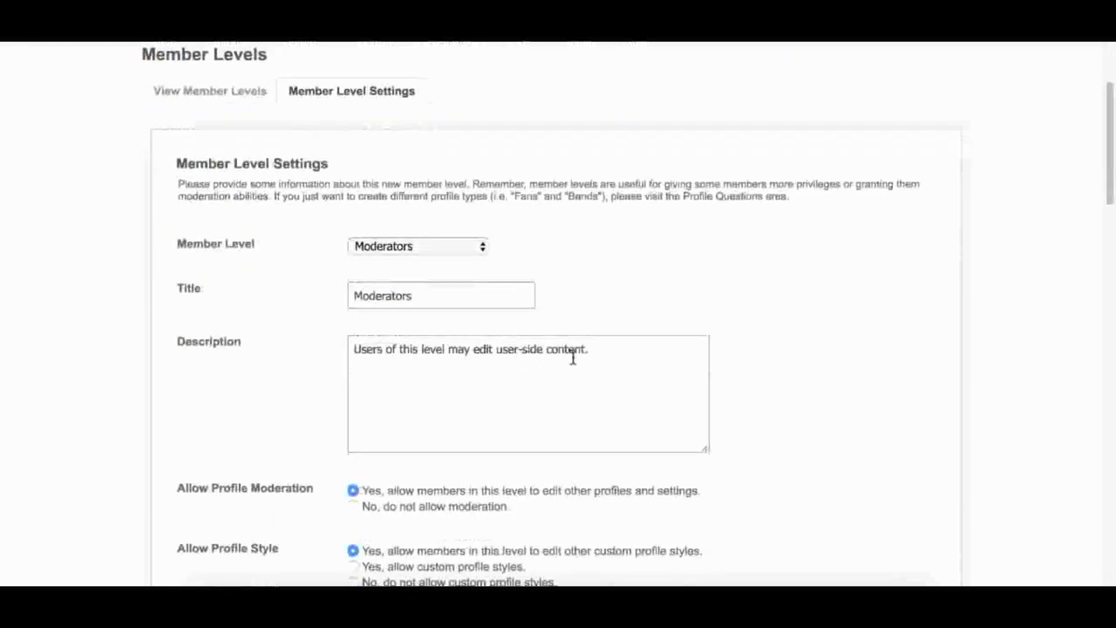
{"action": "scroll", "coordinate": [584, 359], "scroll_direction": "down", "scroll_amount": 1}
{"action": "scroll", "coordinate": [584, 360], "scroll_direction": "down", "scroll_amount": 2}
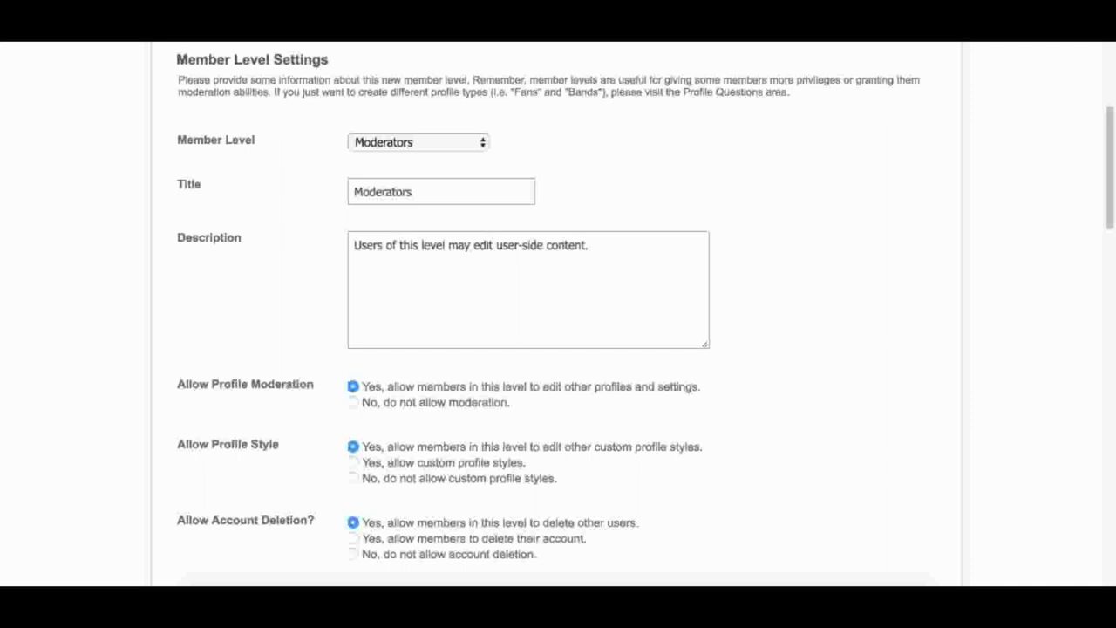
{"action": "scroll", "coordinate": [287, 161], "scroll_direction": "up", "scroll_amount": 3}
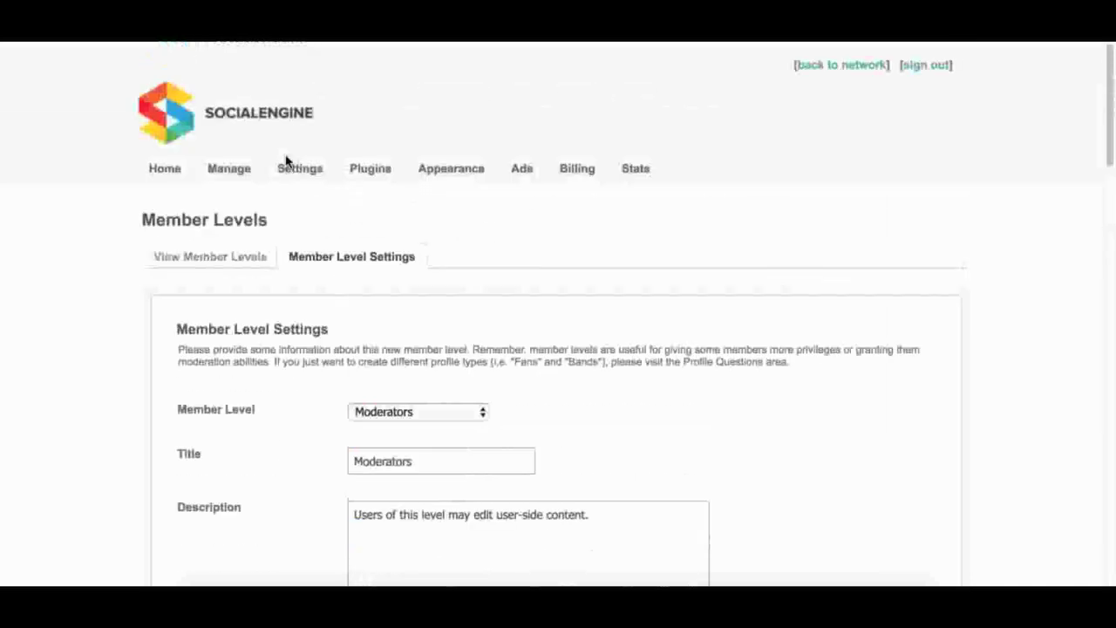
{"action": "left_click", "coordinate": [235, 256]}
{"action": "scroll", "coordinate": [487, 309], "scroll_direction": "down", "scroll_amount": 1}
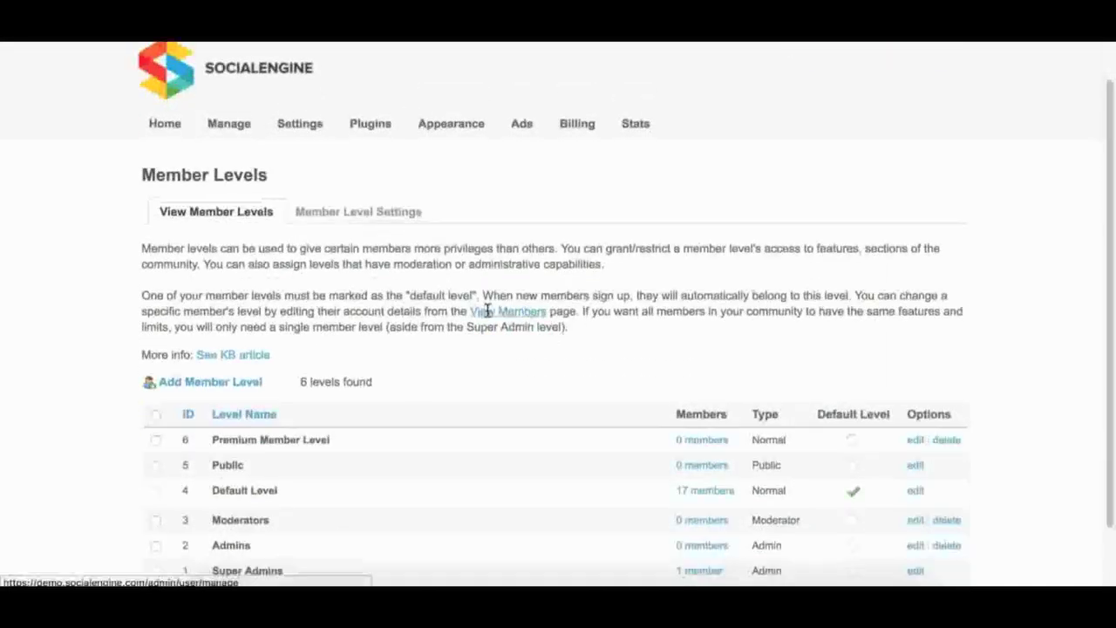
{"action": "scroll", "coordinate": [487, 310], "scroll_direction": "down", "scroll_amount": 1}
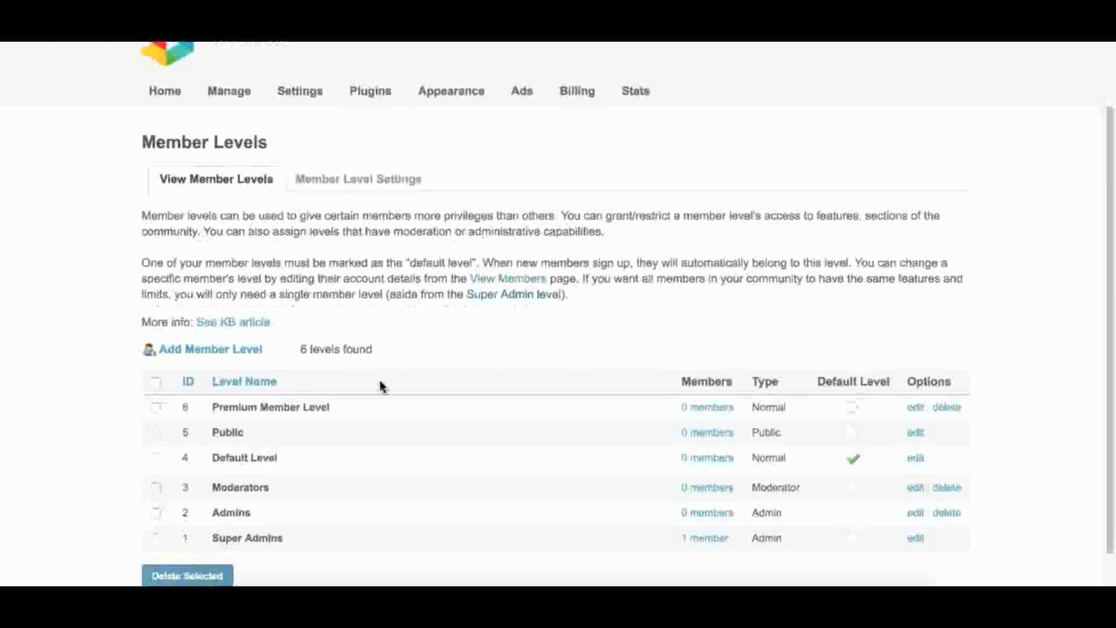
Step: Sort the member levels by ID, then by level name into reverse alphabetical order
{"action": "left_click", "coordinate": [186, 386]}
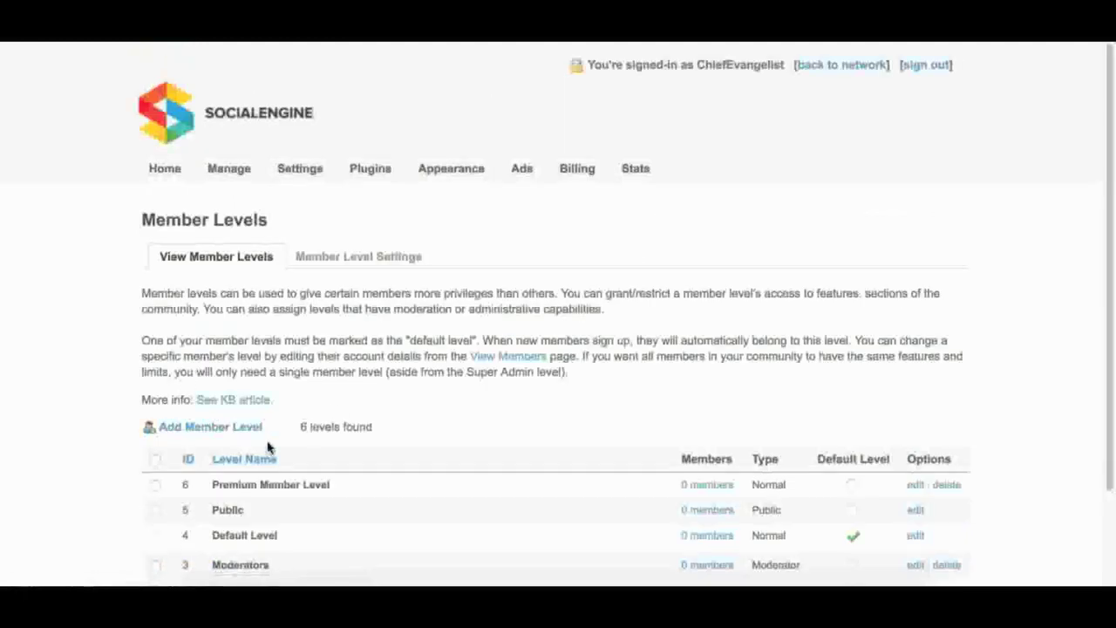
{"action": "scroll", "coordinate": [334, 407], "scroll_direction": "down", "scroll_amount": 3}
{"action": "left_click", "coordinate": [261, 344]}
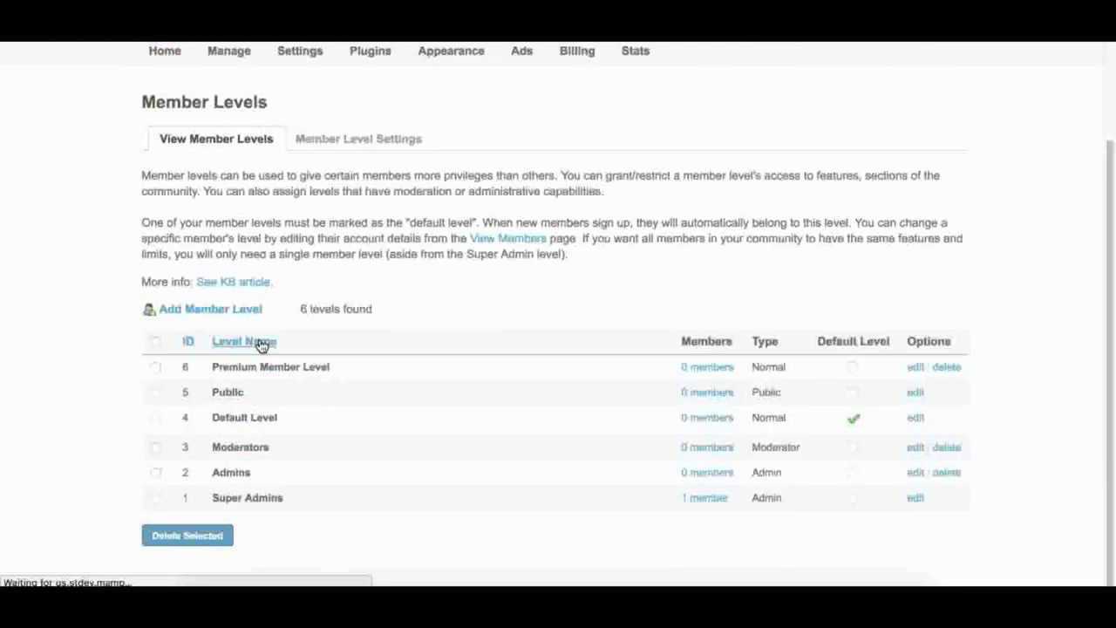
{"action": "scroll", "coordinate": [363, 369], "scroll_direction": "down", "scroll_amount": 1}
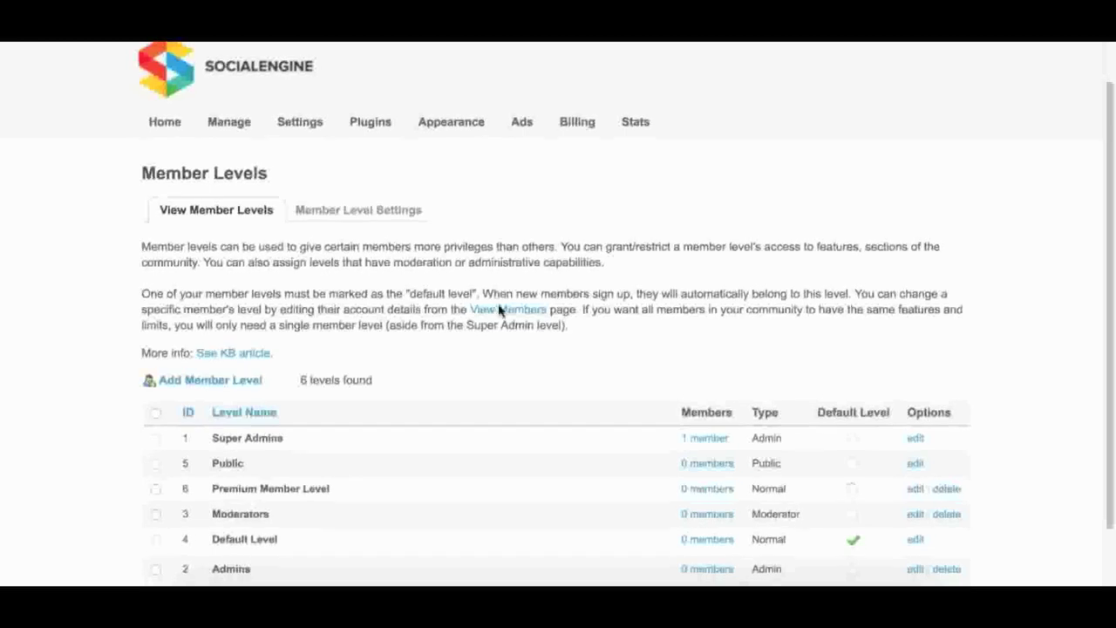
Step: Select the Default Level radio button in the Premium Member Level row
{"action": "scroll", "coordinate": [546, 322], "scroll_direction": "down", "scroll_amount": 2}
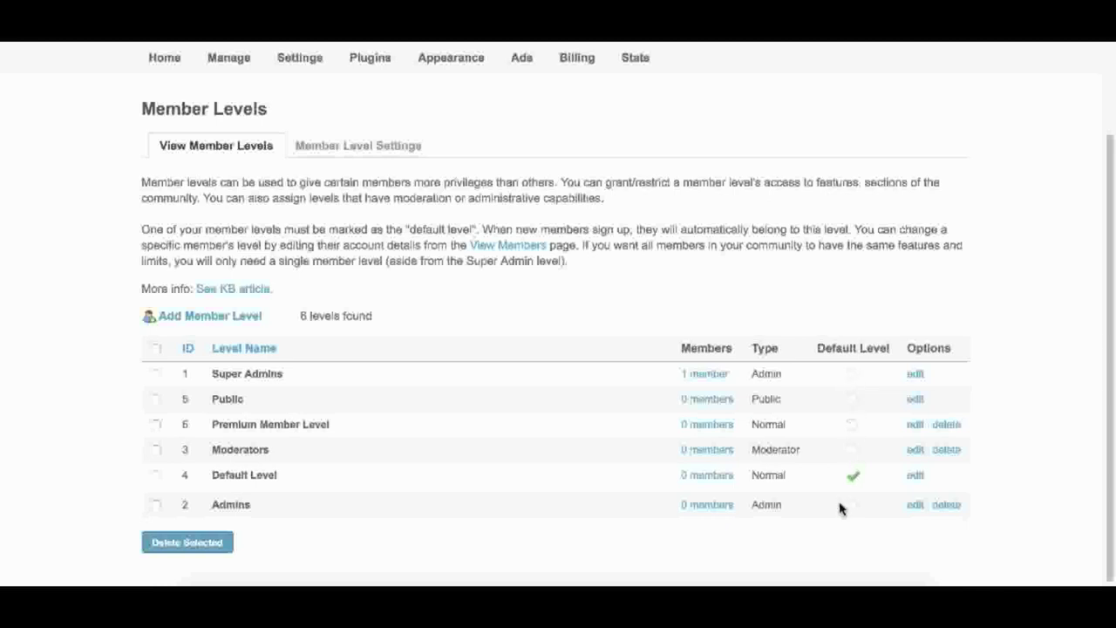
{"action": "left_click", "coordinate": [851, 424]}
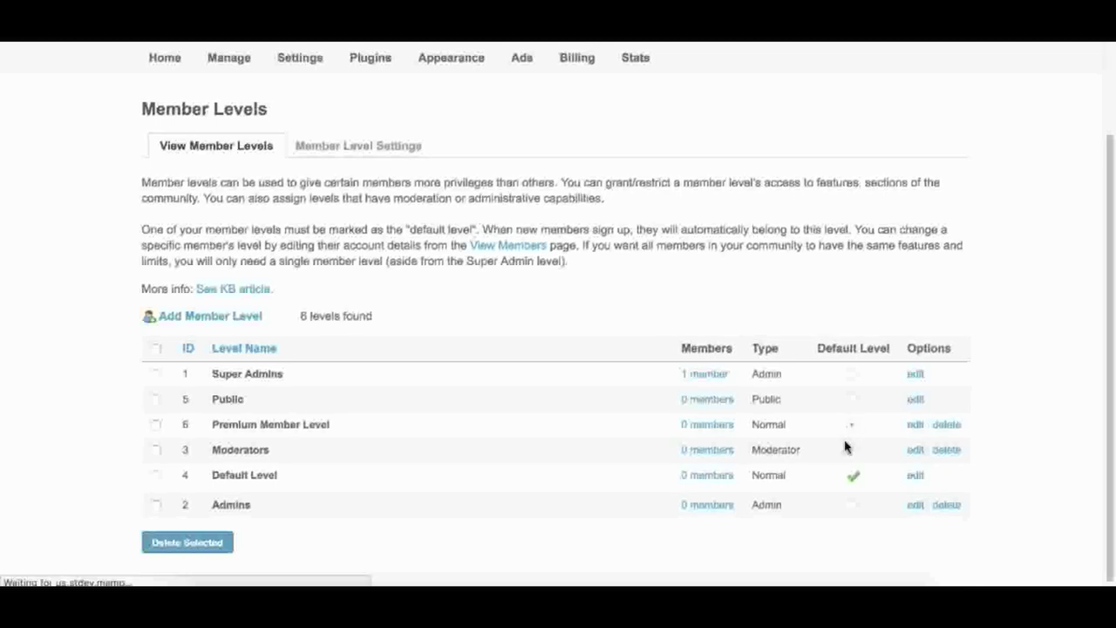